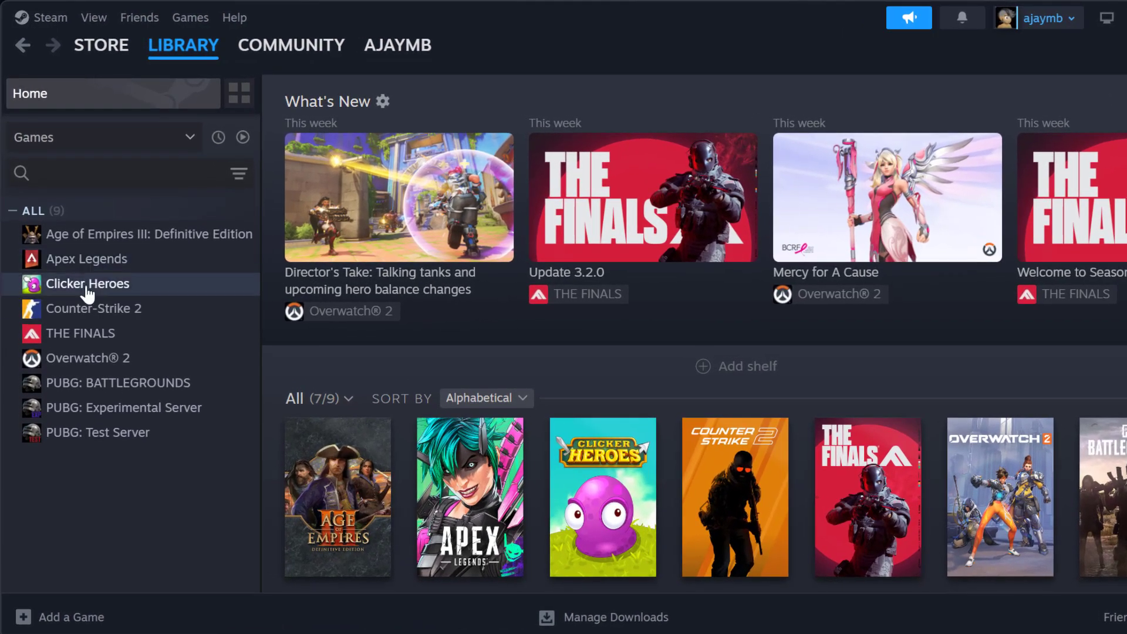
- Replace Clicker Heroes' launch options with '-dx11 -novid -high -USEALLAVAILABLECORES' copied from Notepad
right_click(88, 287)
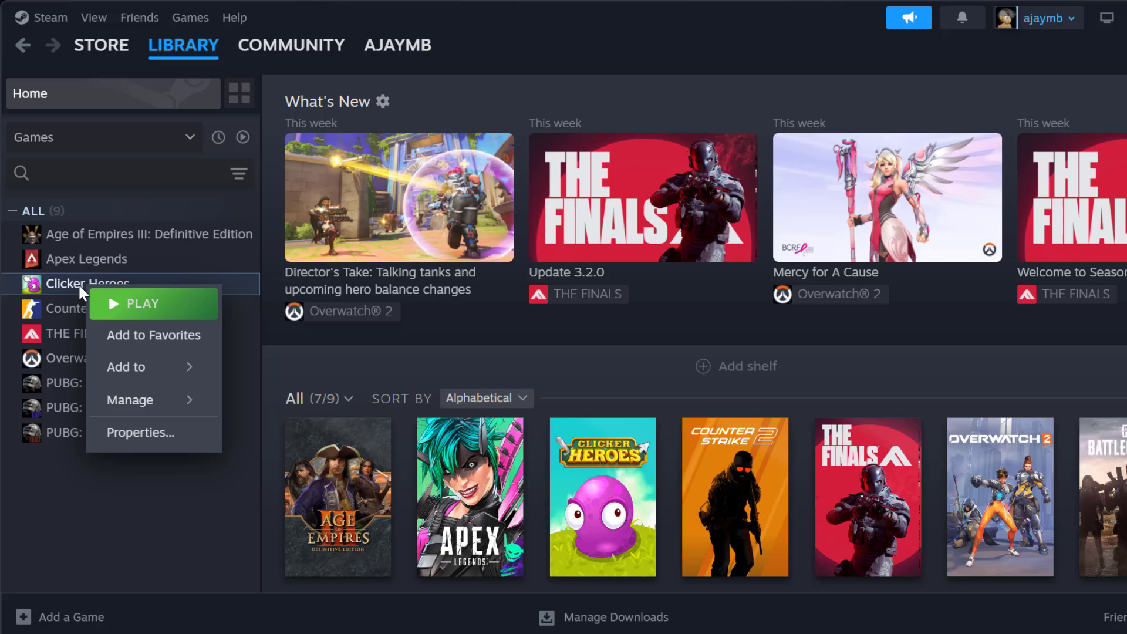
click(154, 435)
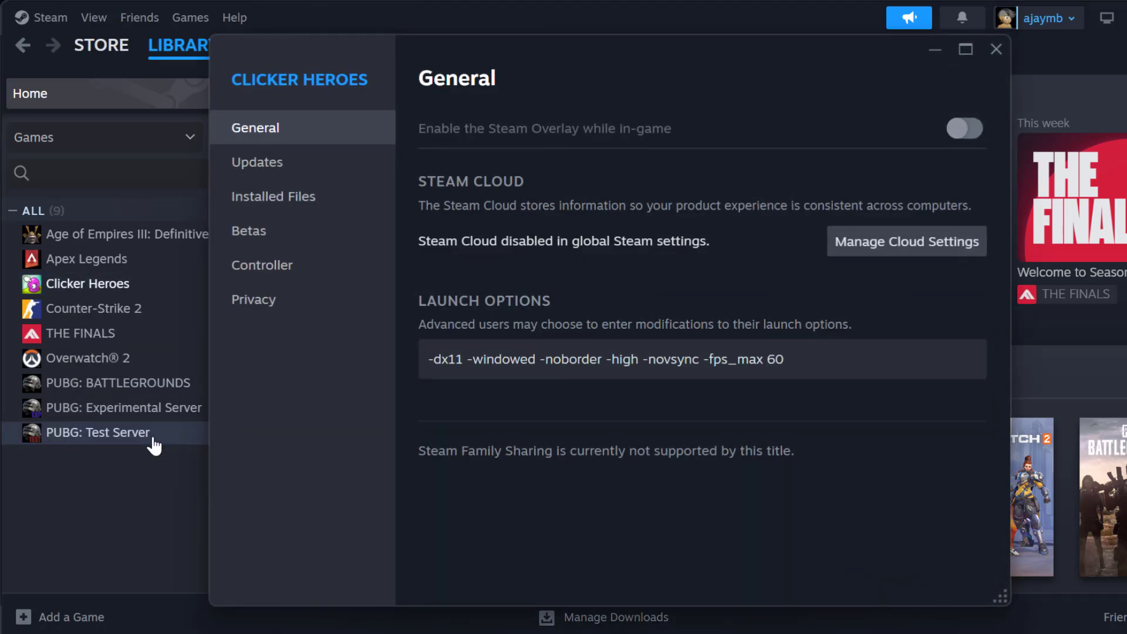
click(317, 470)
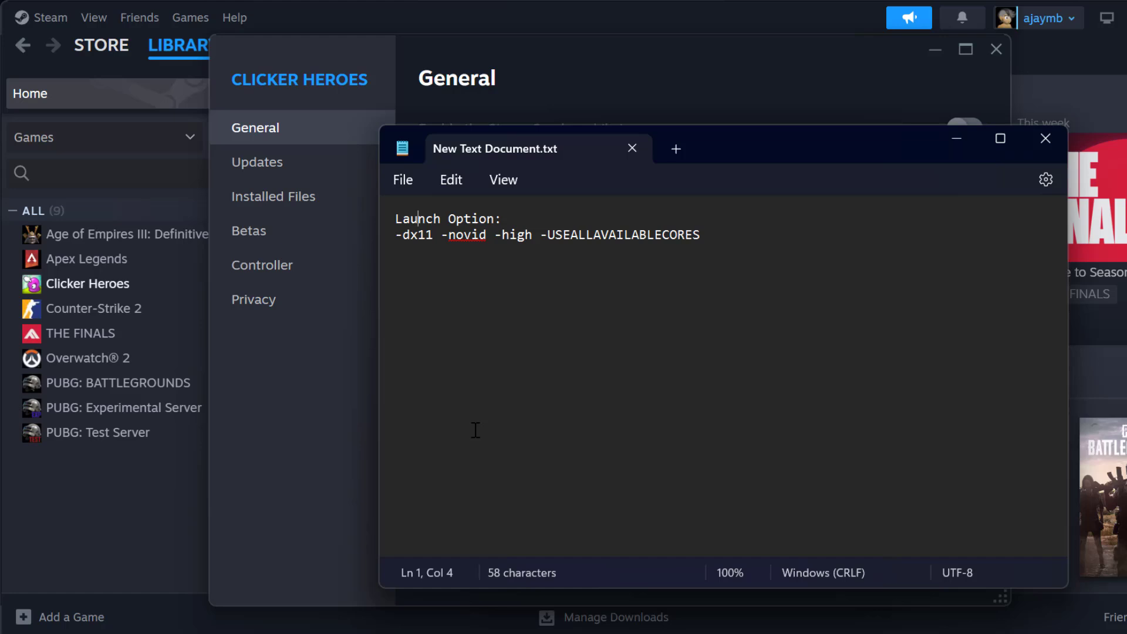
triple_click(545, 235)
key(ctrl+c)
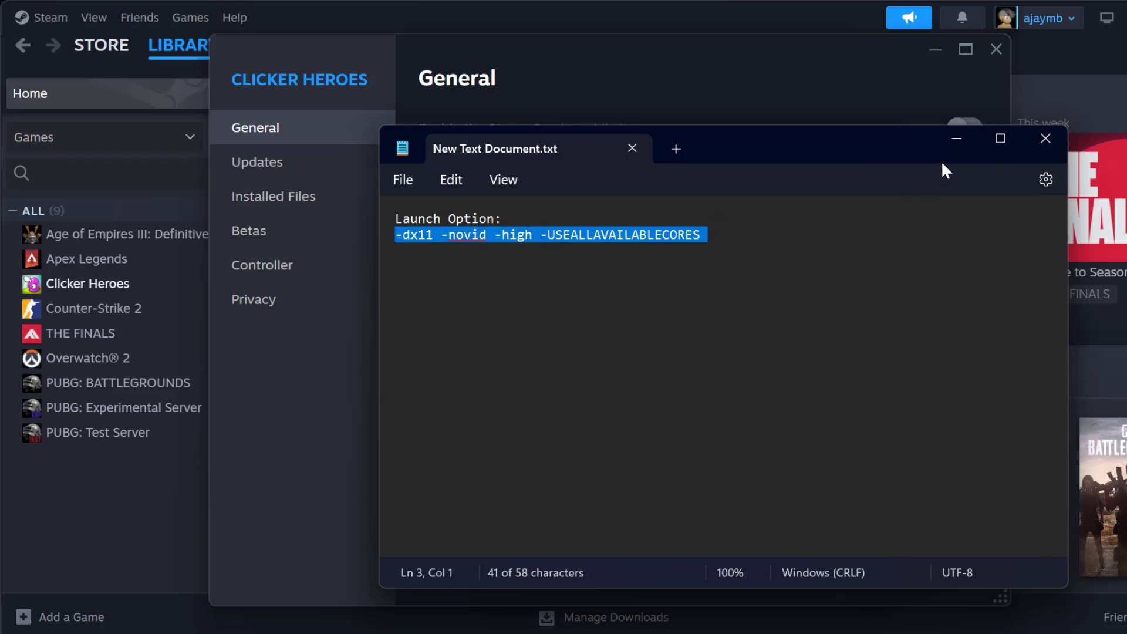
click(956, 138)
drag(790, 359, 470, 352)
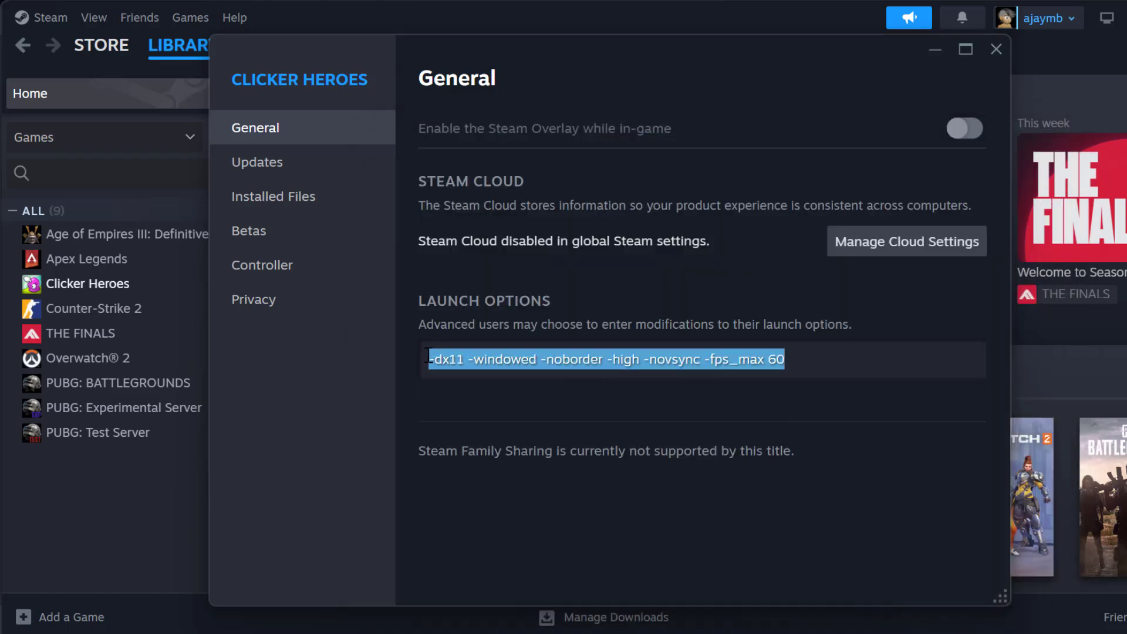
key(ctrl+v)
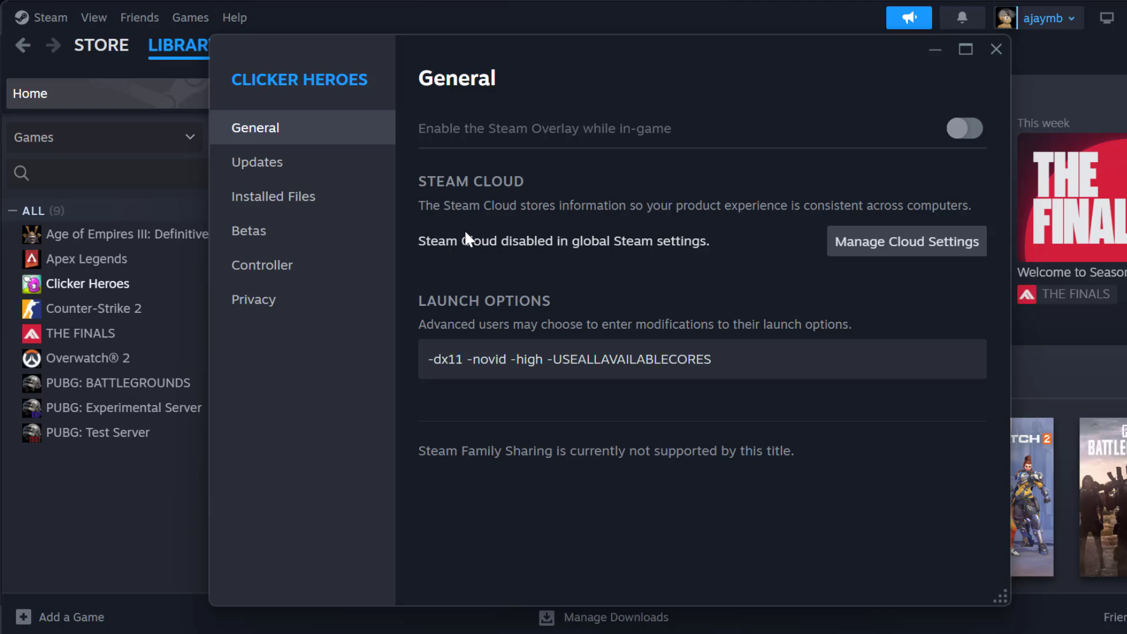
- Verify the integrity of Clicker Heroes' installed files, validating all 440 files
click(322, 205)
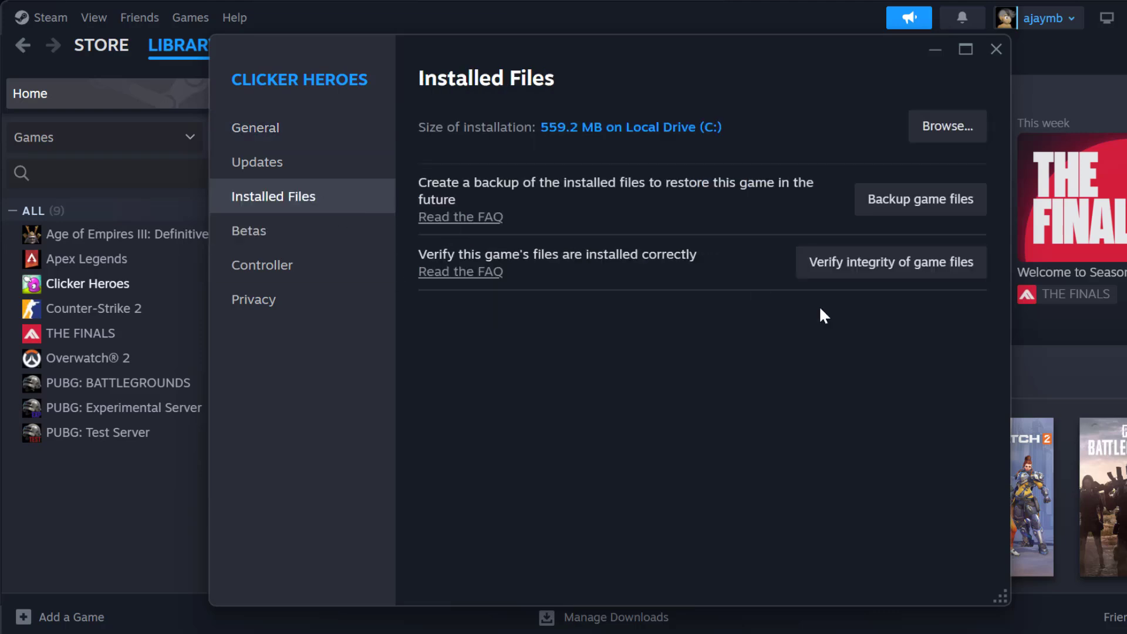
click(908, 270)
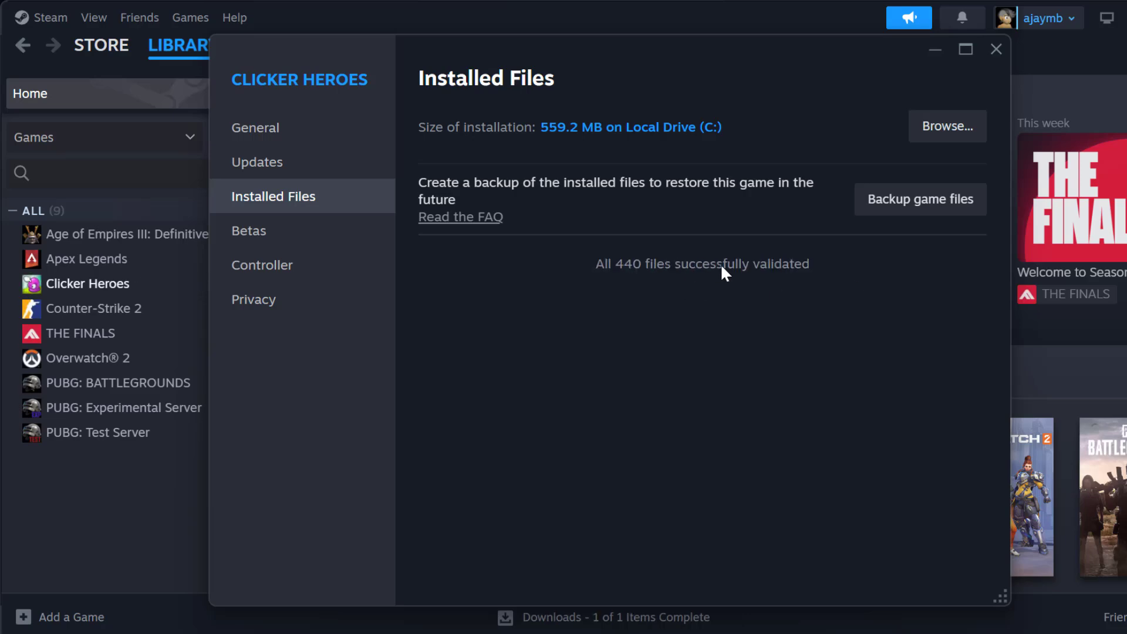
- Close Clicker Heroes' properties and minimize Steam to reveal the desktop
click(996, 49)
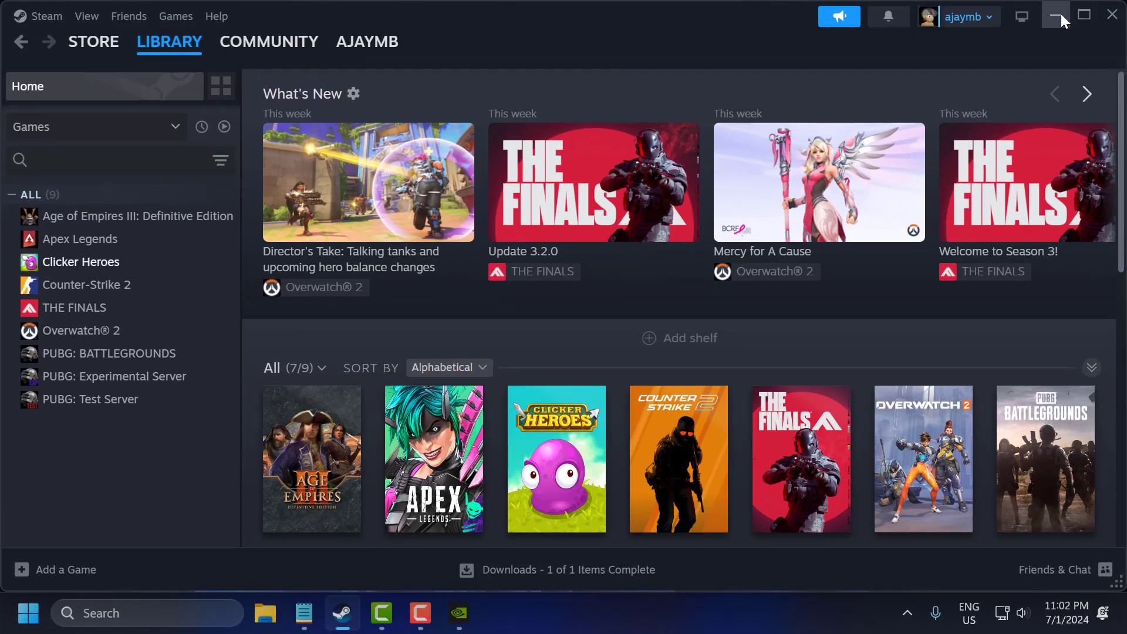
click(1066, 15)
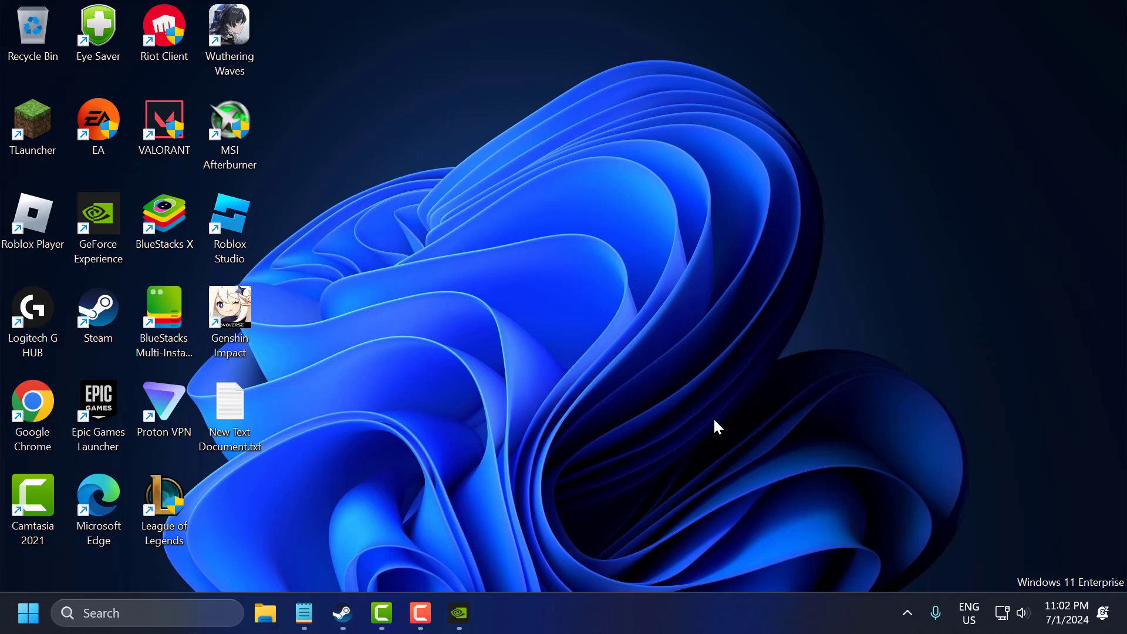
- Run a Windows update check, confirming the PC is up to date at 11:03 PM, then close Settings
click(141, 609)
text(c)
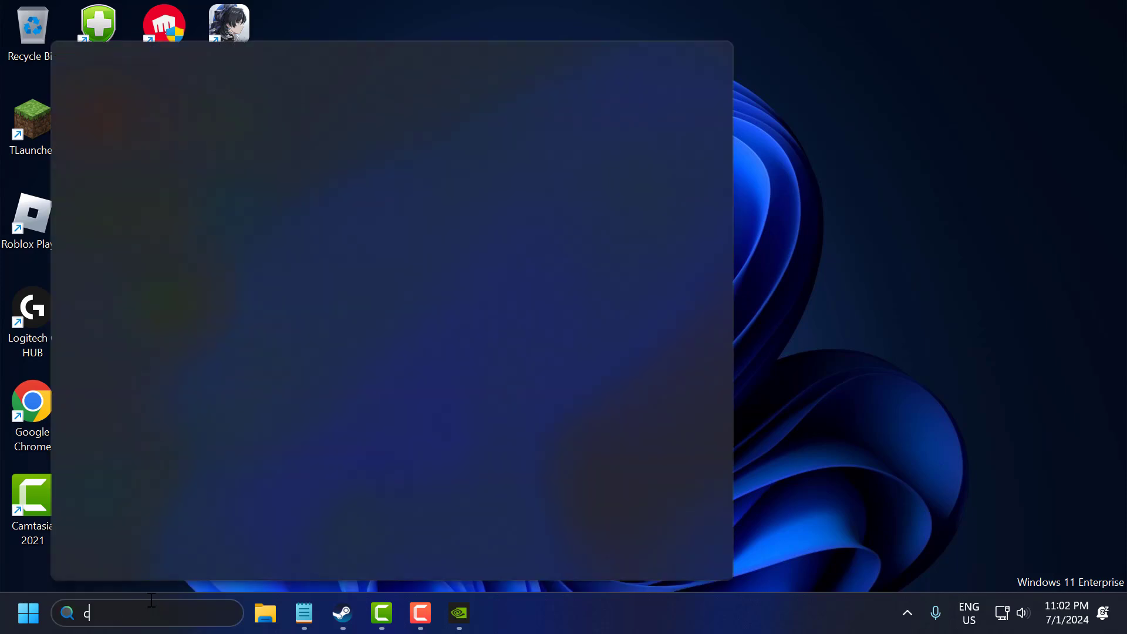
text(hec)
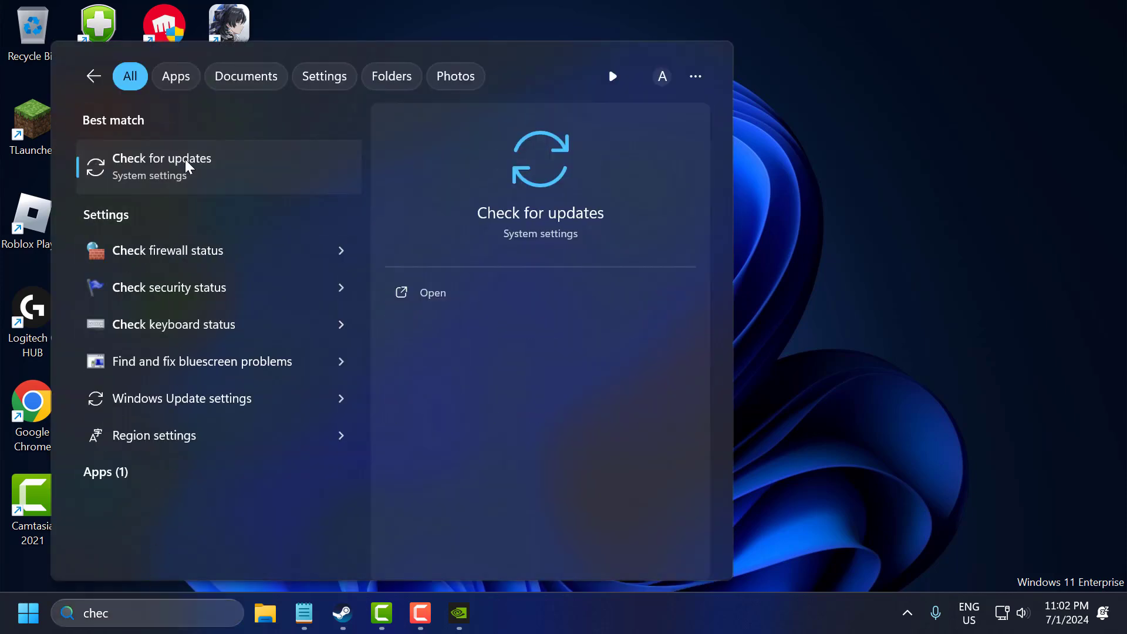
click(186, 159)
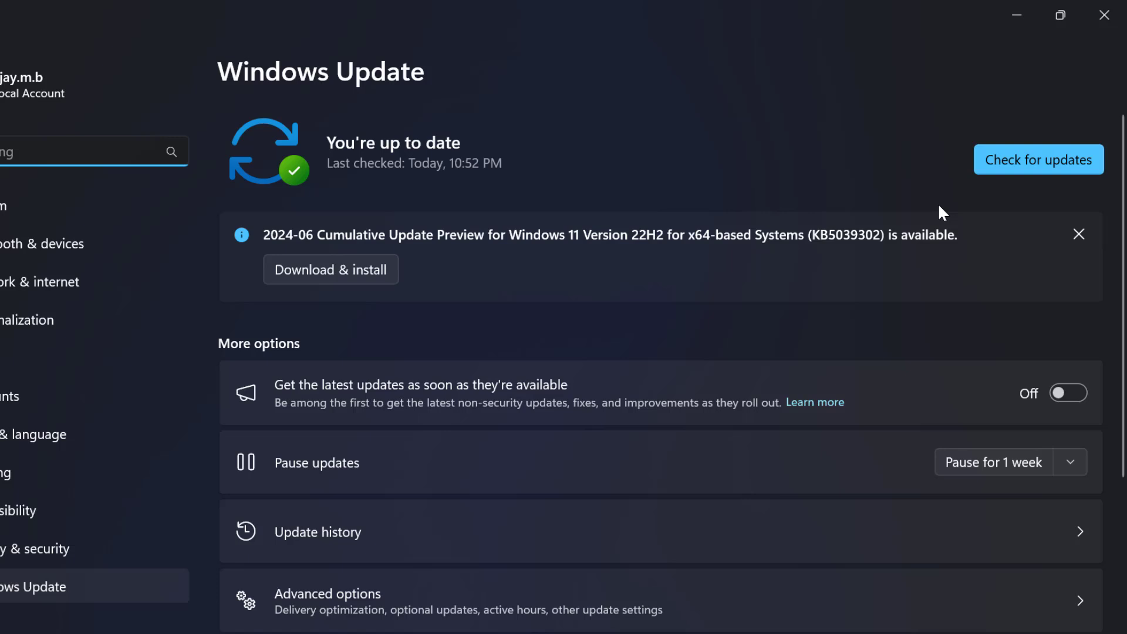
click(1037, 169)
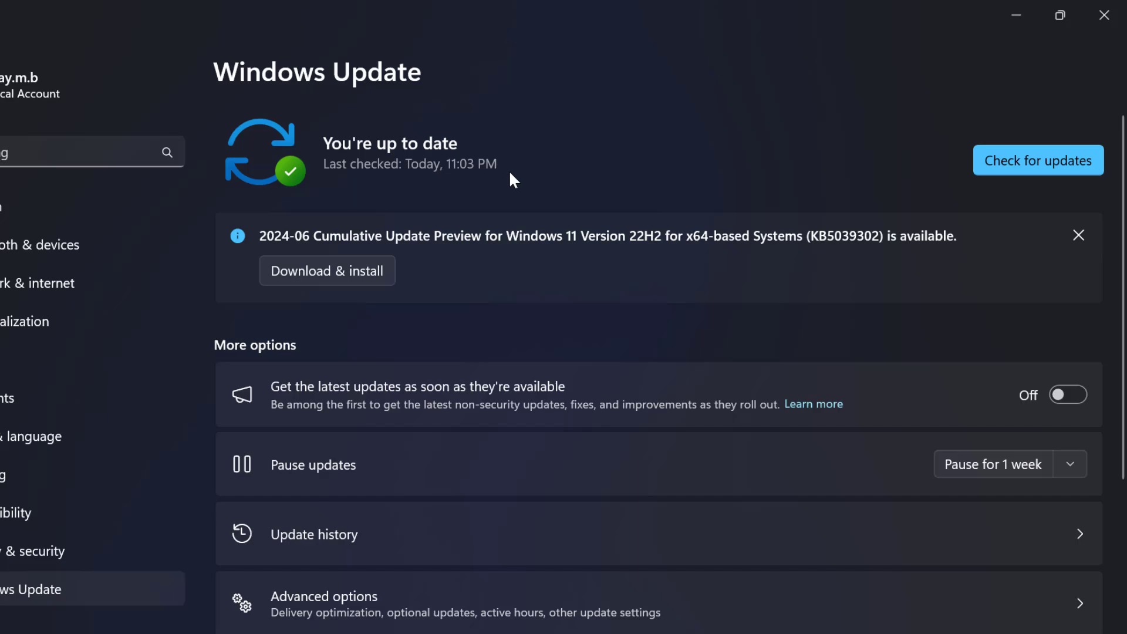
click(1101, 16)
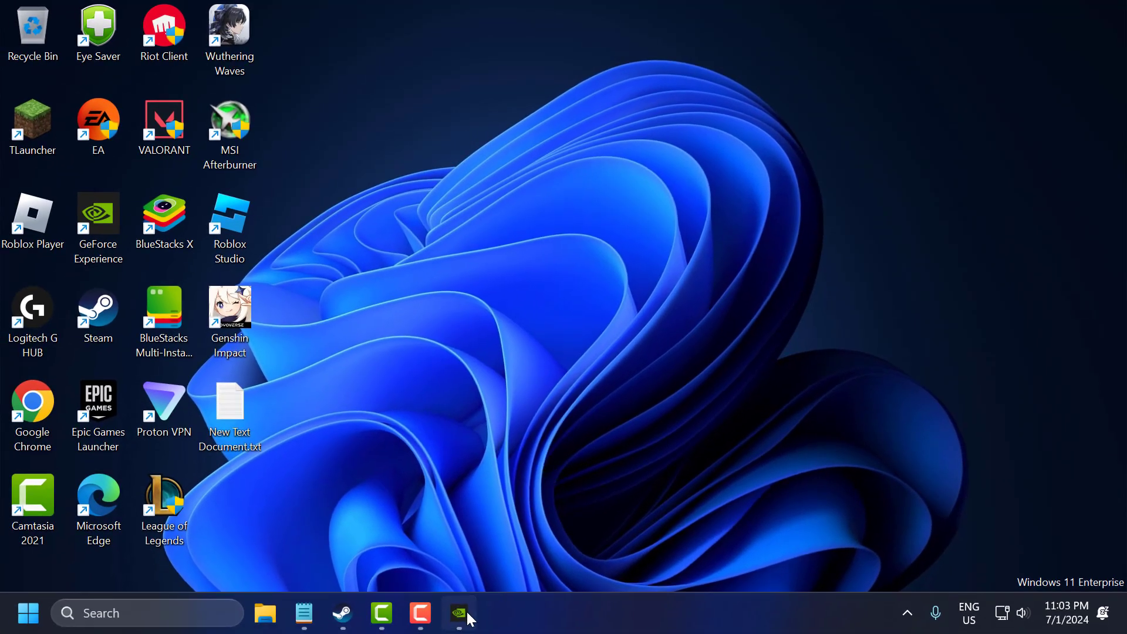
- Confirm in GeForce Experience that Game Ready driver 475.06 is the latest installed
click(461, 612)
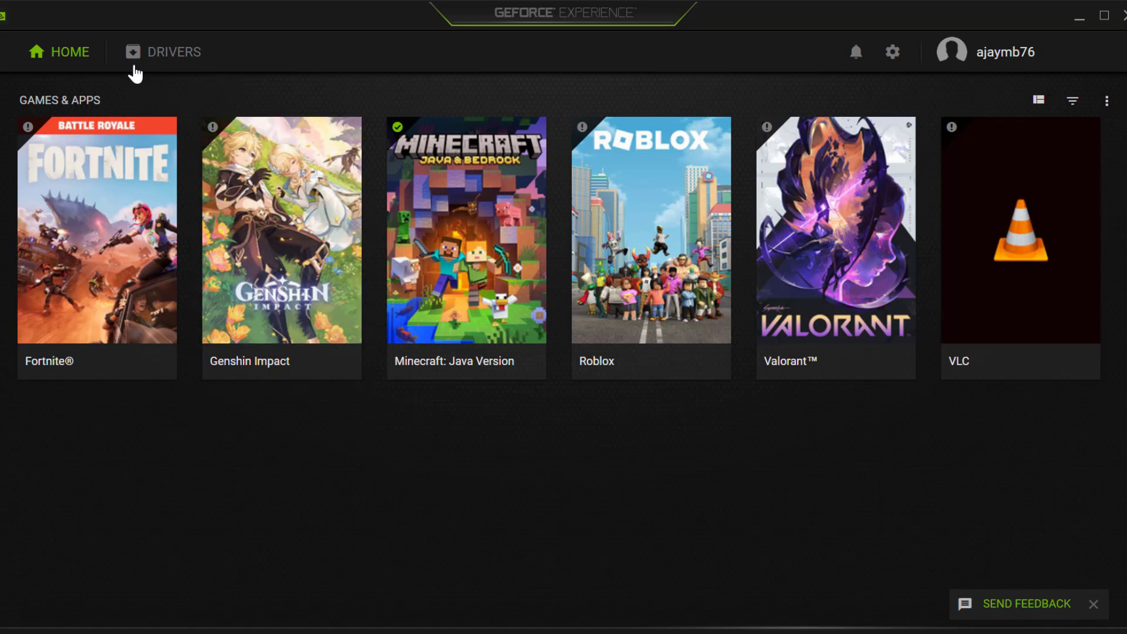
click(158, 52)
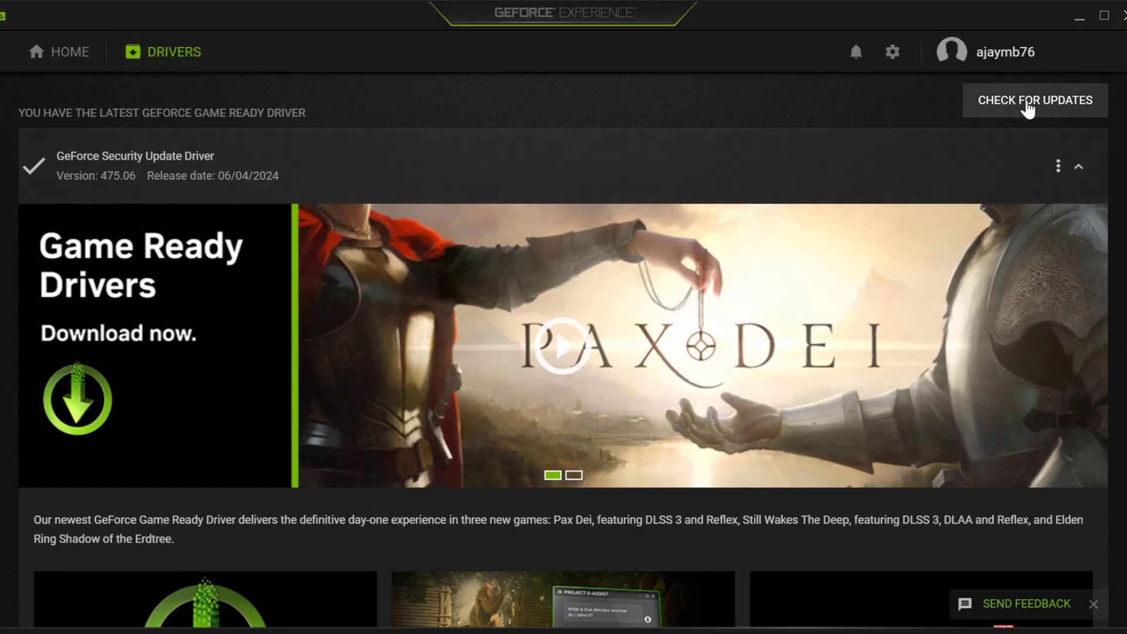
click(1043, 95)
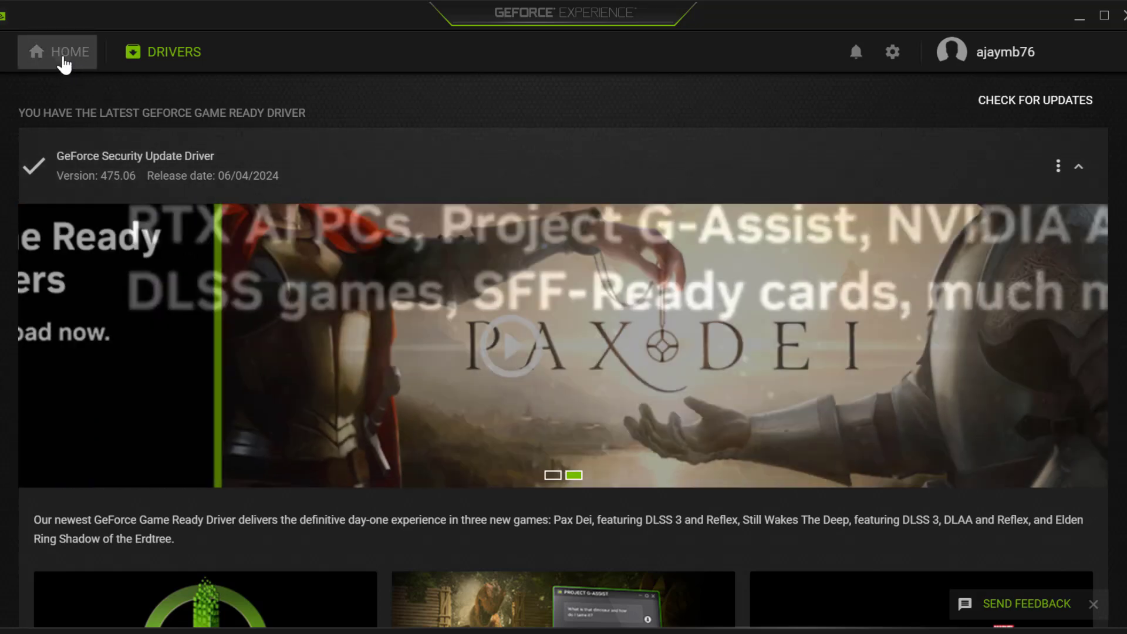
- Open Fortnite's custom graphics settings from the Games & Apps library
click(64, 61)
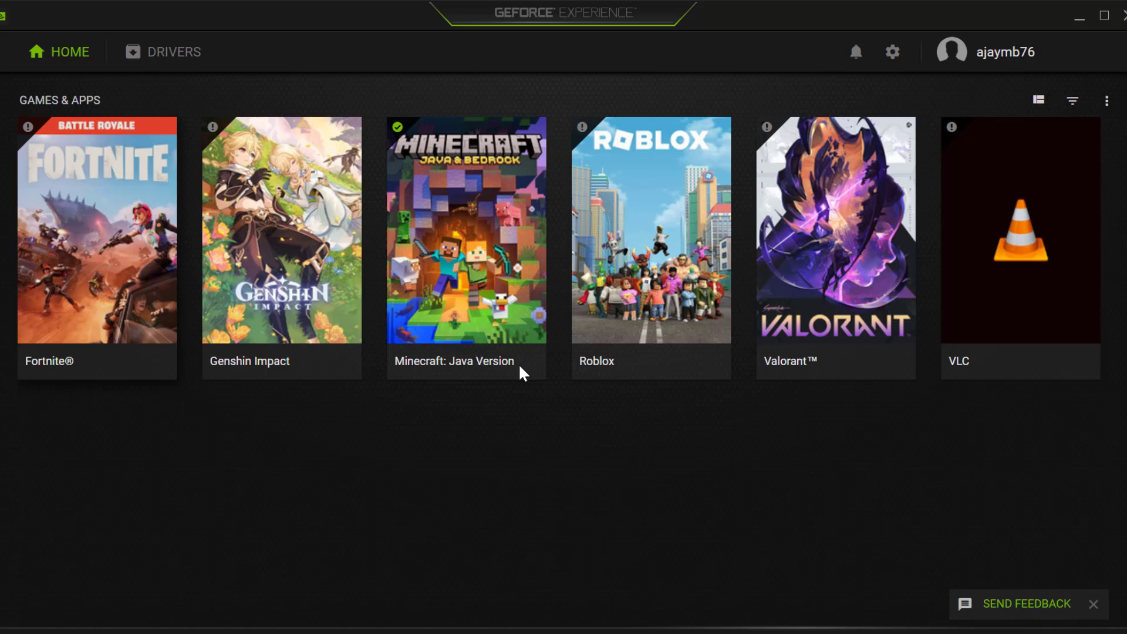
mouse_move(94, 320)
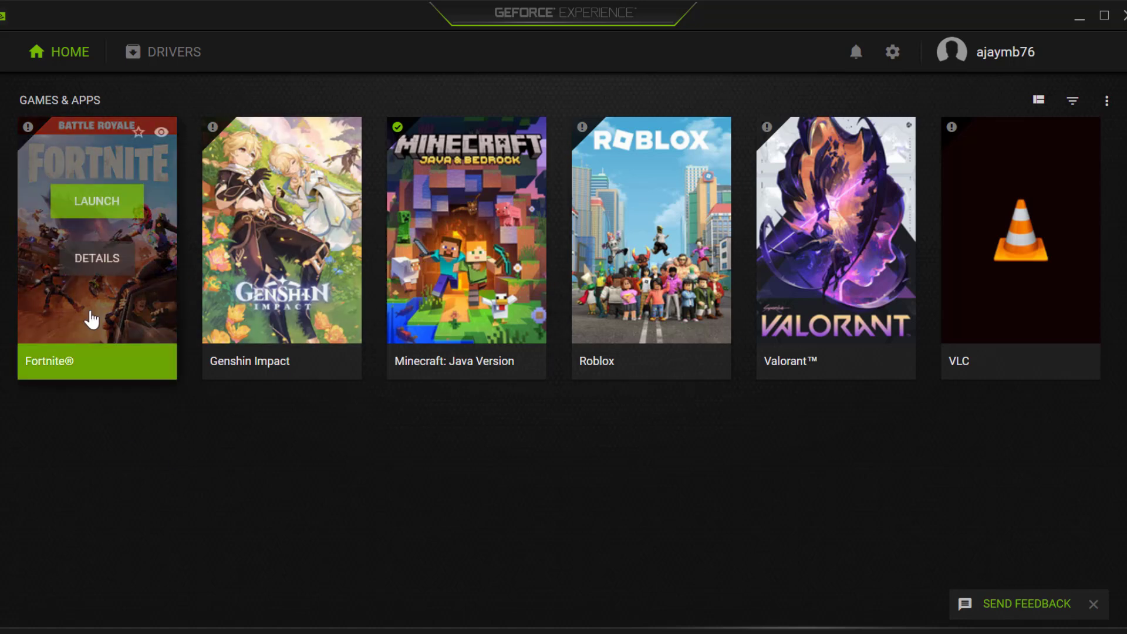
click(91, 258)
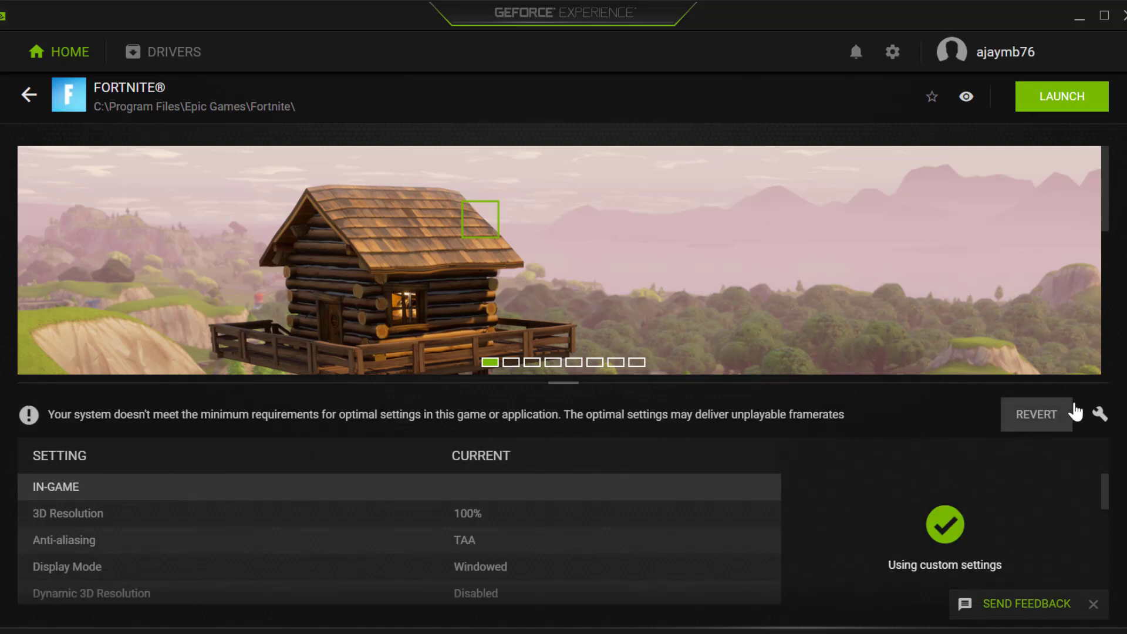
click(1100, 415)
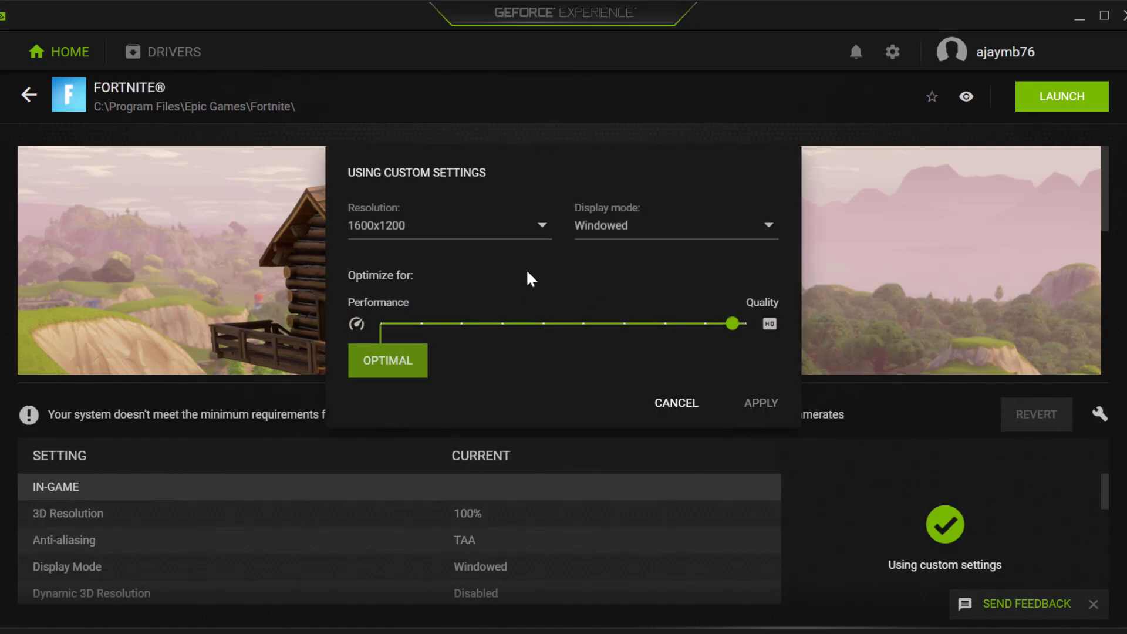
- Apply 1280x960 full-screen, performance-optimized settings to Fortnite and return to the library
click(539, 224)
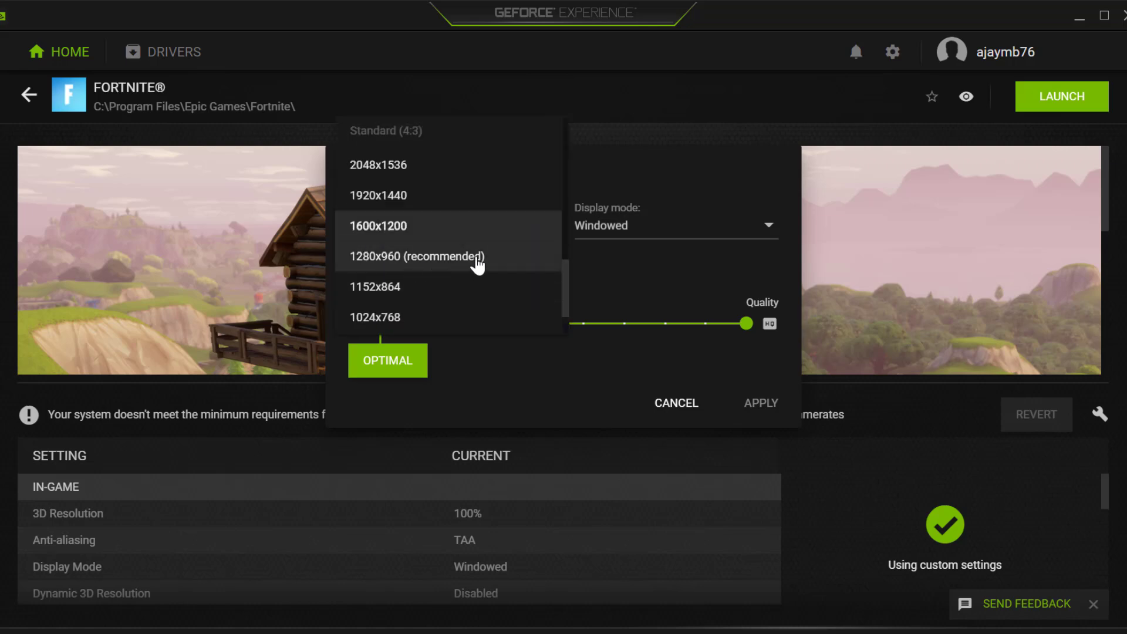
click(477, 256)
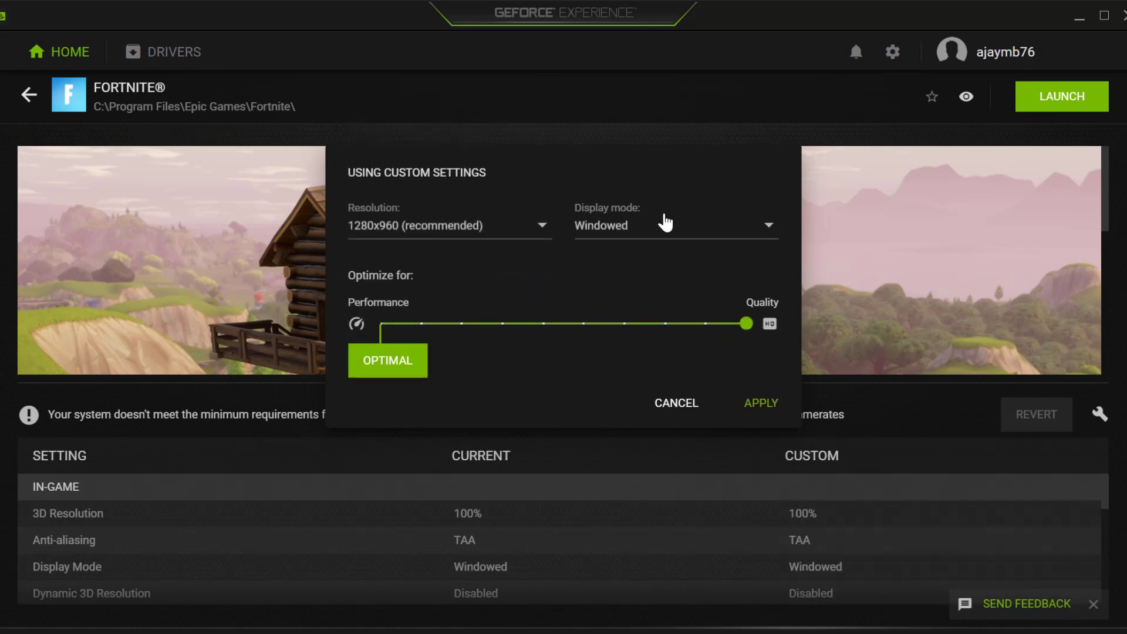
click(764, 229)
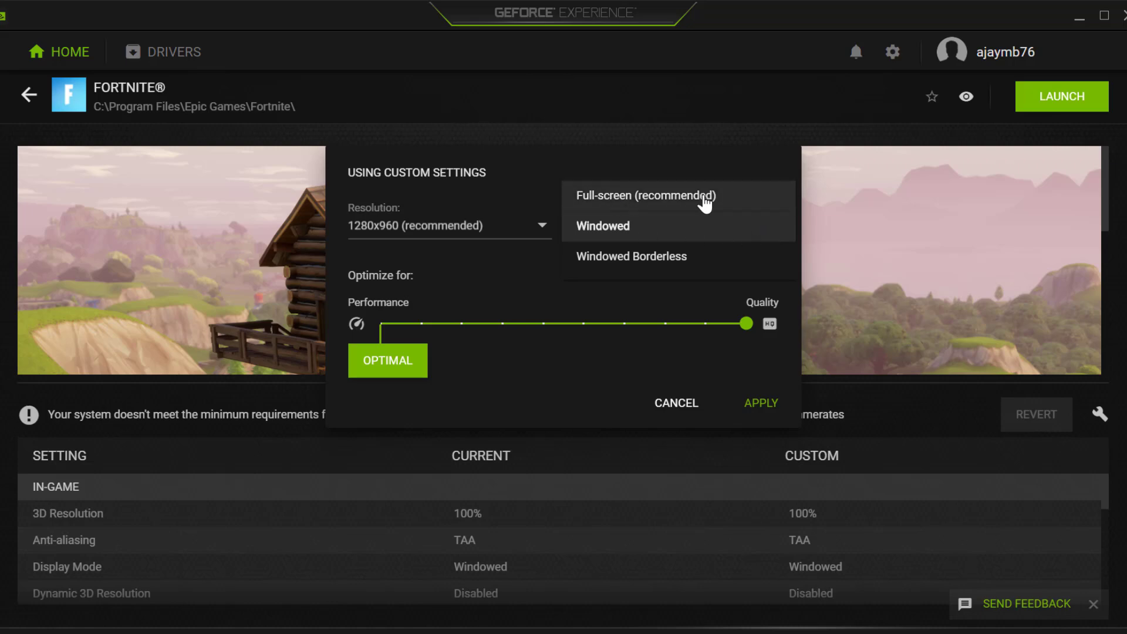
click(669, 200)
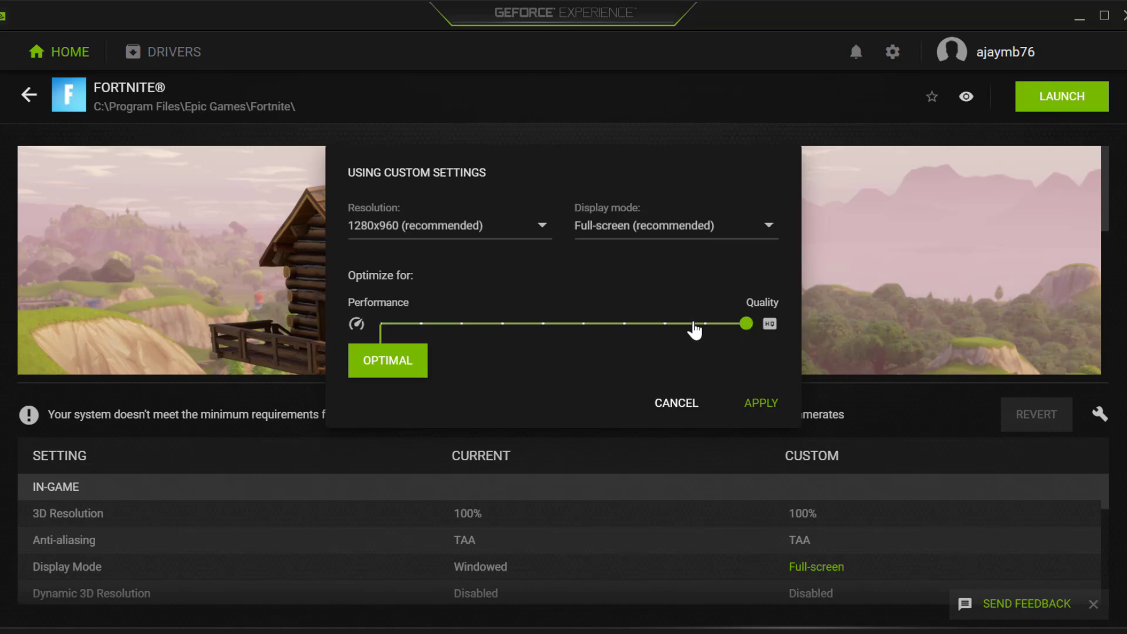
click(382, 323)
click(752, 403)
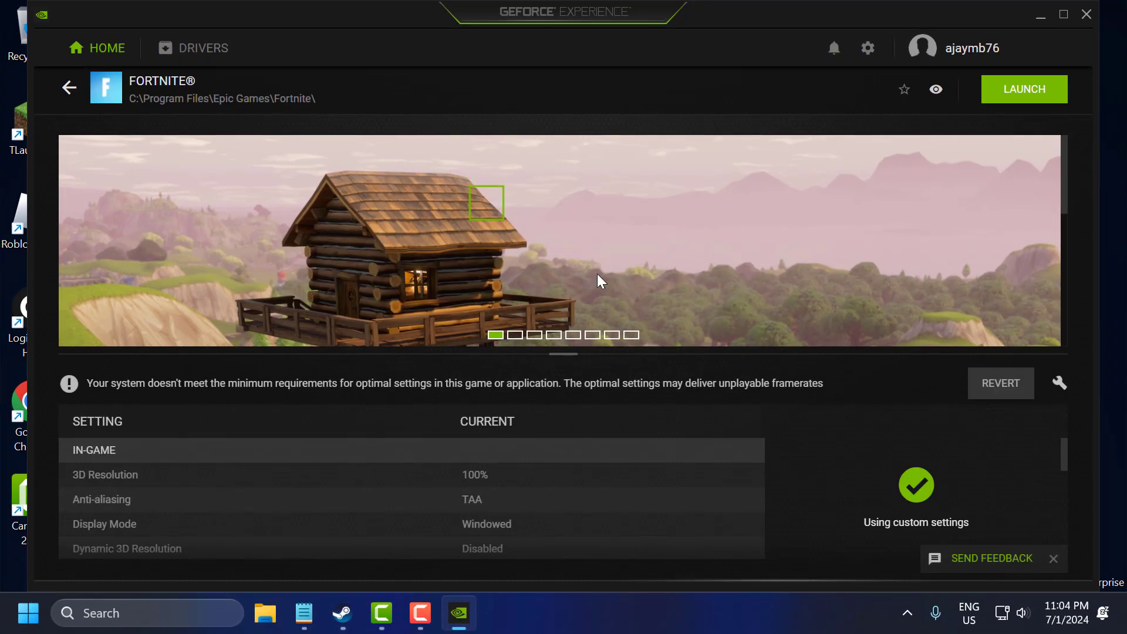
click(67, 90)
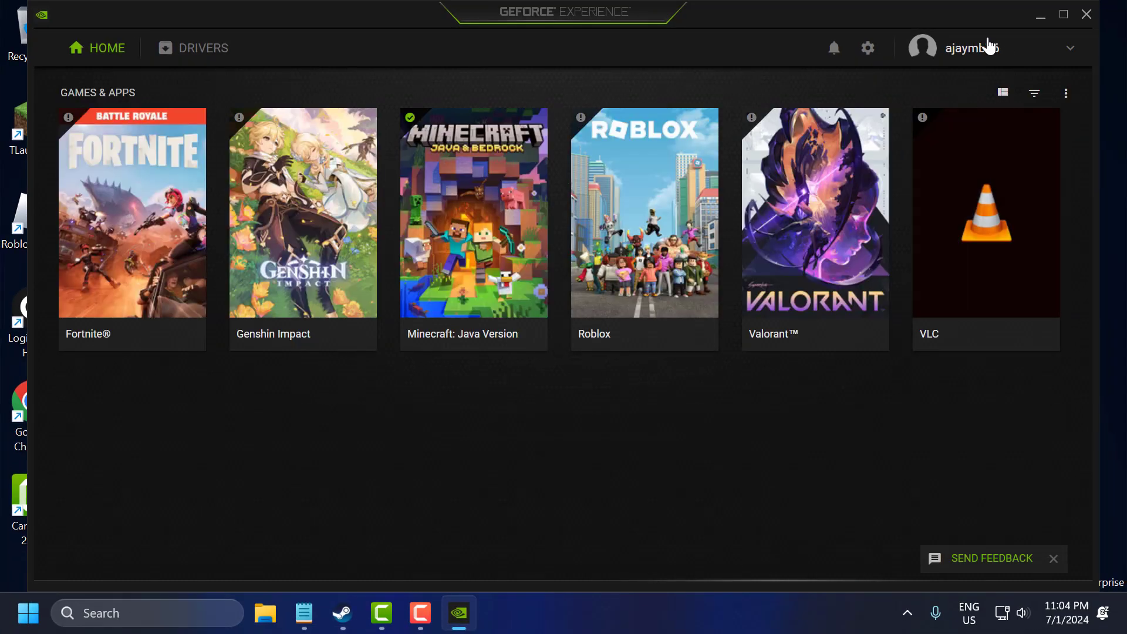
- Minimize GeForce Experience to show the Windows desktop
click(1040, 14)
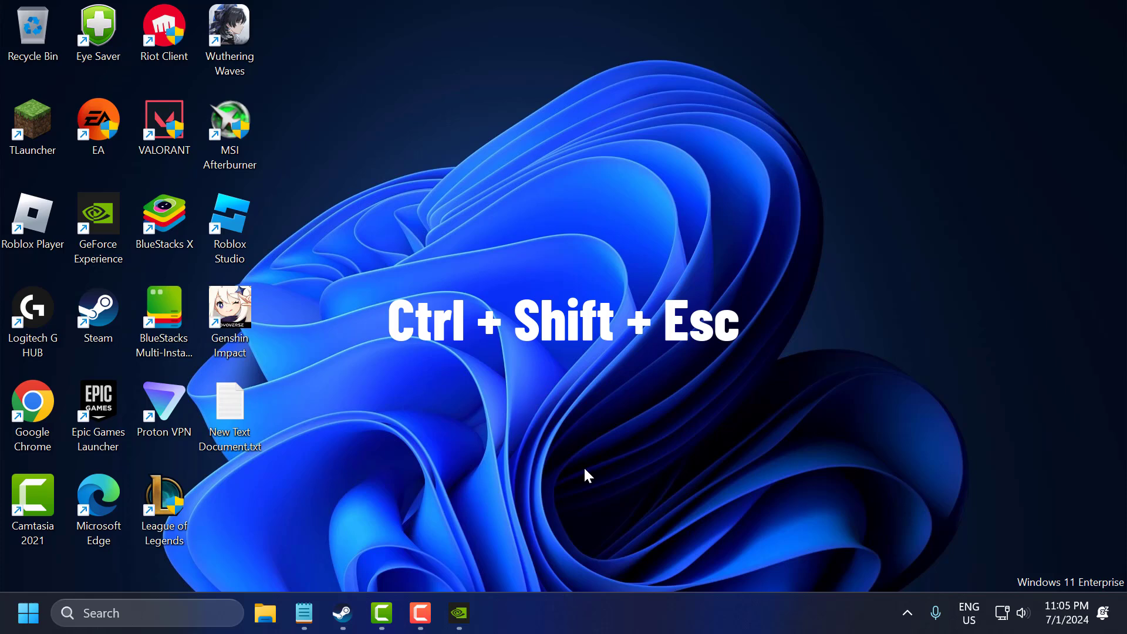
key(ctrl+shift+Escape)
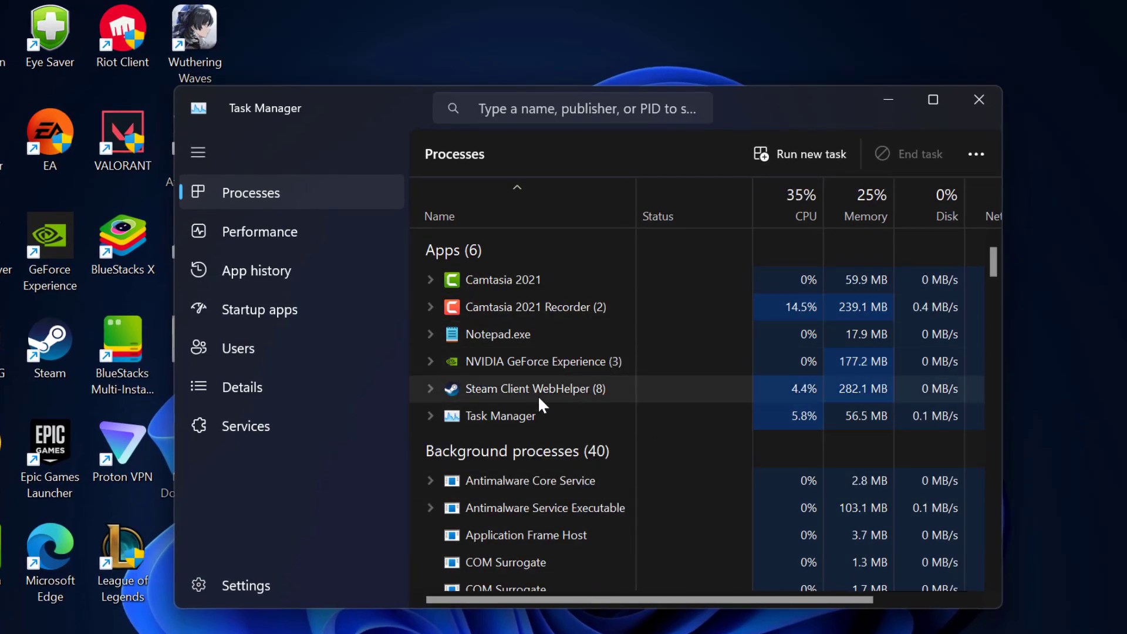
scroll(638, 425, down, 3)
scroll(576, 361, up, 3)
scroll(644, 475, down, 3)
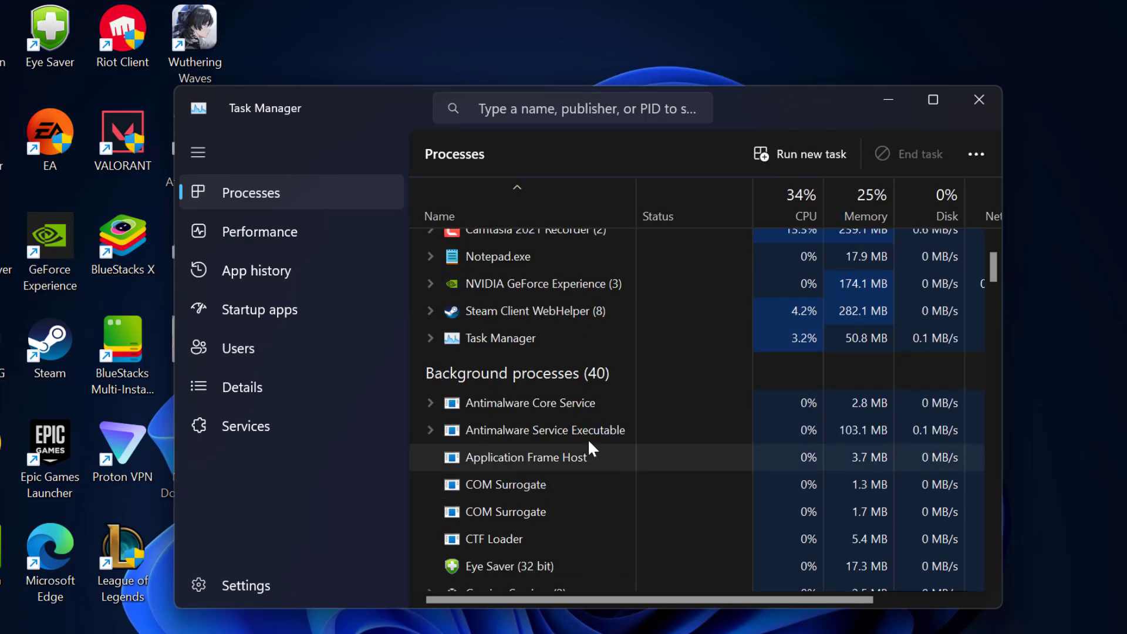
right_click(534, 404)
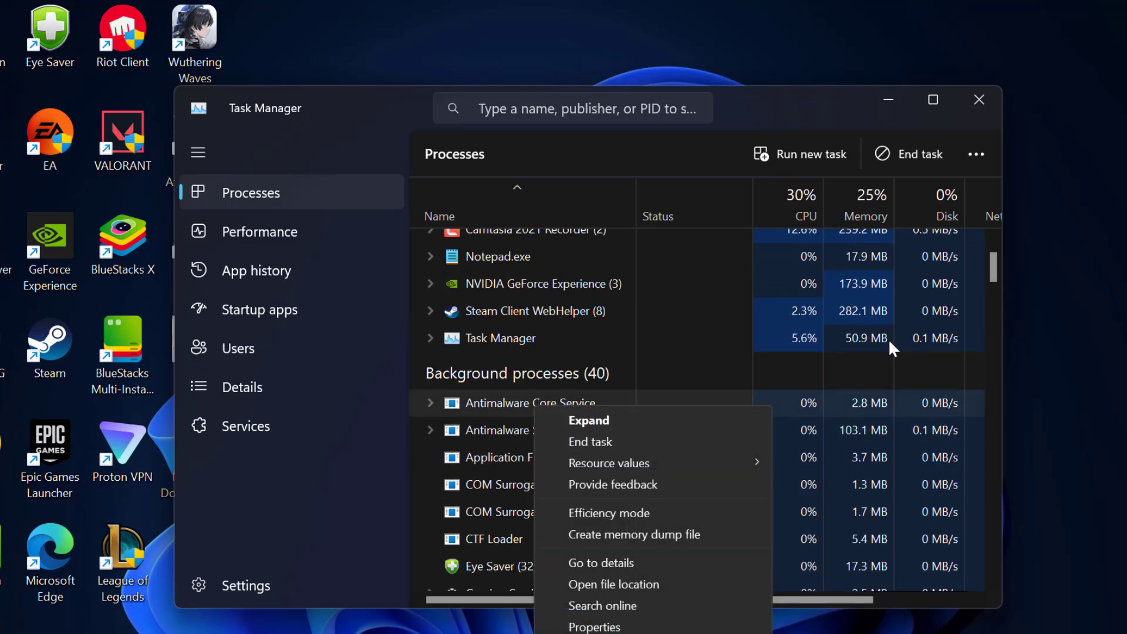
click(977, 101)
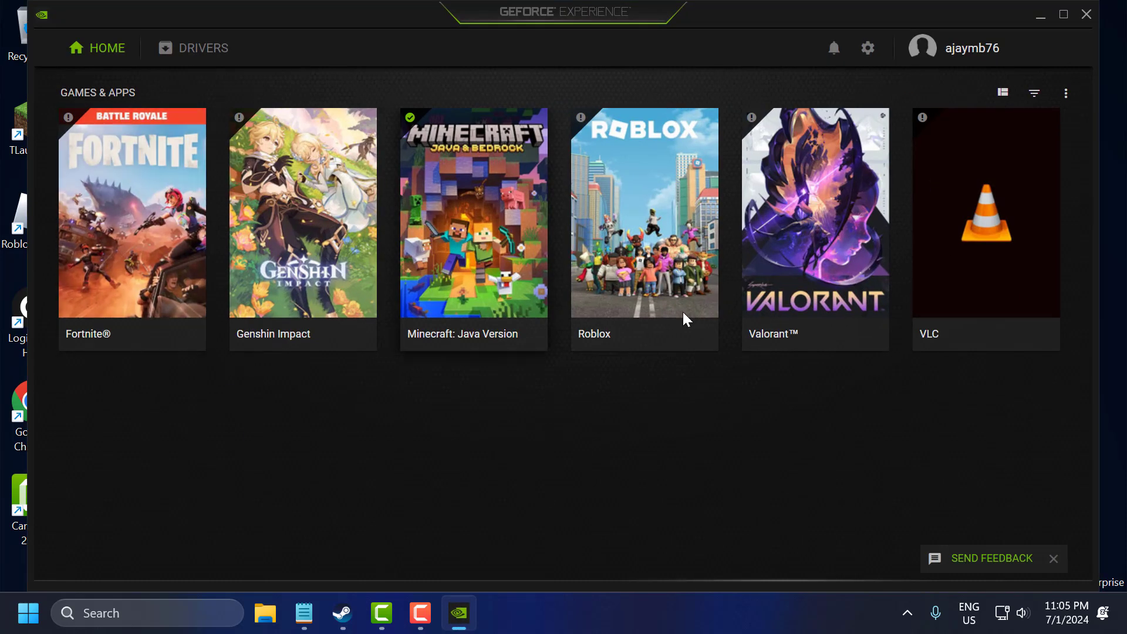
mouse_move(194, 272)
click(1040, 18)
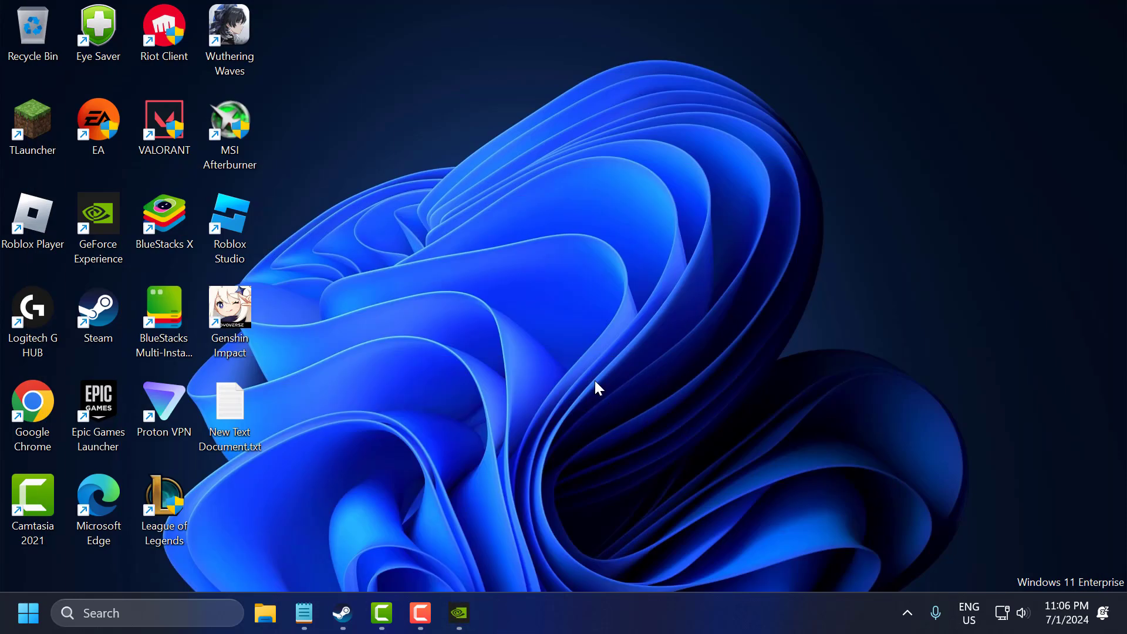